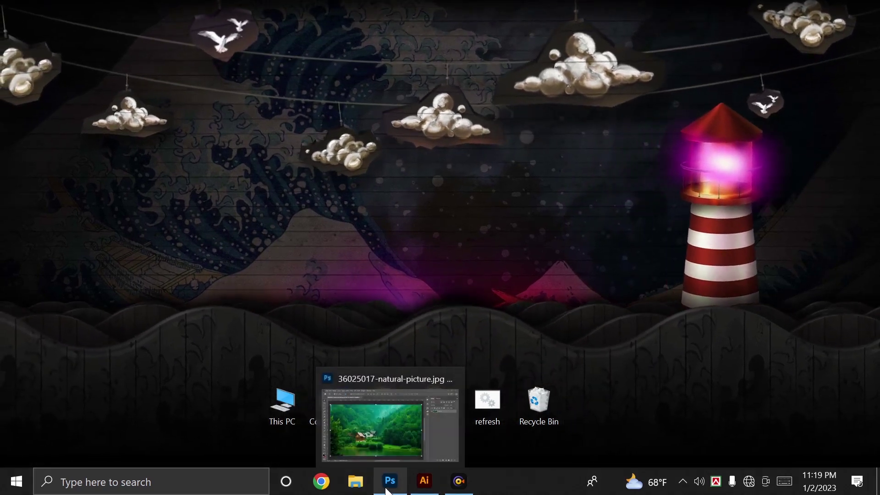
Step: Switch to Photoshop and erase the landscape picture's edges around the houses with a soft eraser, reducing its size to 600
click(387, 490)
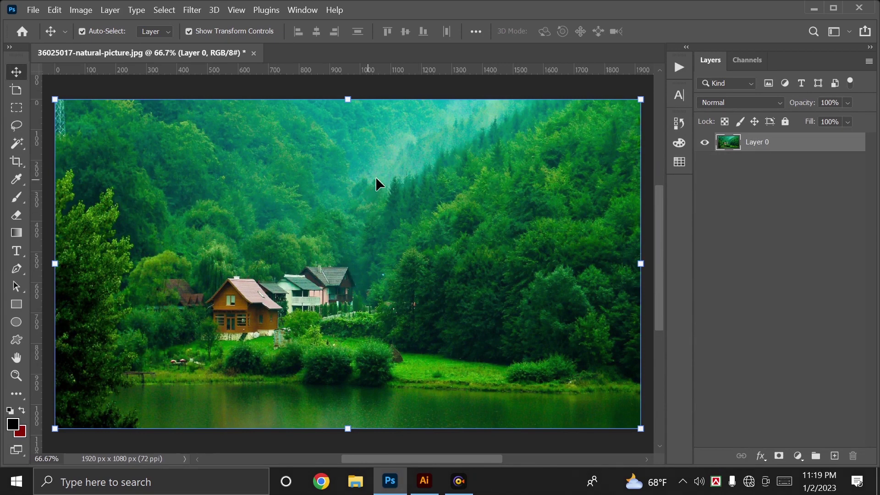
drag(285, 162, 269, 166)
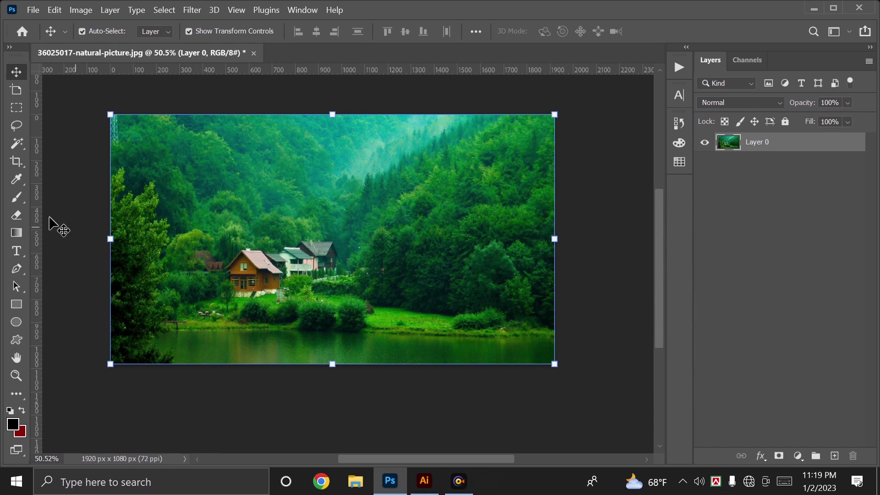
click(16, 215)
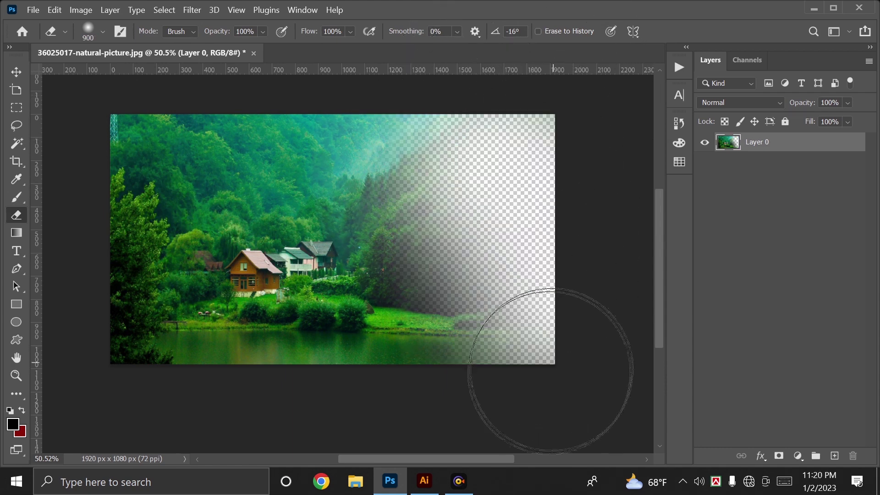
mouse_move(550, 371)
mouse_down()
mouse_move(523, 399)
mouse_move(436, 396)
mouse_move(506, 395)
mouse_move(512, 407)
mouse_move(398, 414)
mouse_move(229, 417)
mouse_move(98, 399)
mouse_move(84, 329)
mouse_move(129, 101)
mouse_move(422, 82)
mouse_move(564, 103)
mouse_move(176, 98)
mouse_move(134, 117)
mouse_up()
key(bracketleft)
key(bracketleft)
key(bracketleft)
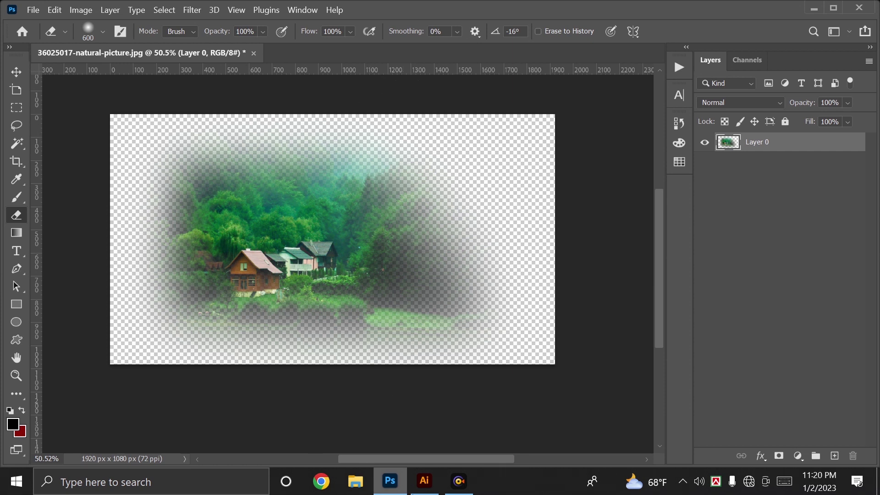
Step: Switch to Illustrator, restore its hidden tools and panels, and collapse the gradient settings covering the landscape picture
click(433, 478)
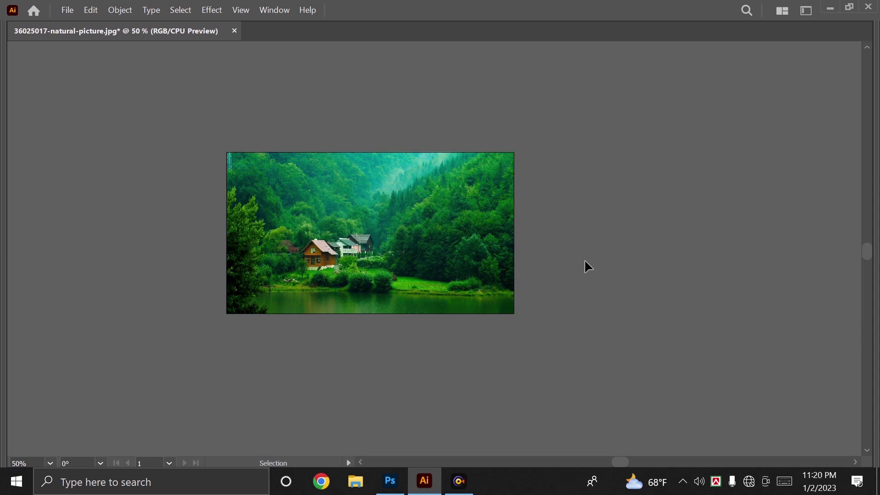
key(ctrl+space)
drag(233, 142, 672, 345)
drag(615, 331, 664, 340)
key(ctrl+minus)
key(ctrl+minus)
key(Tab)
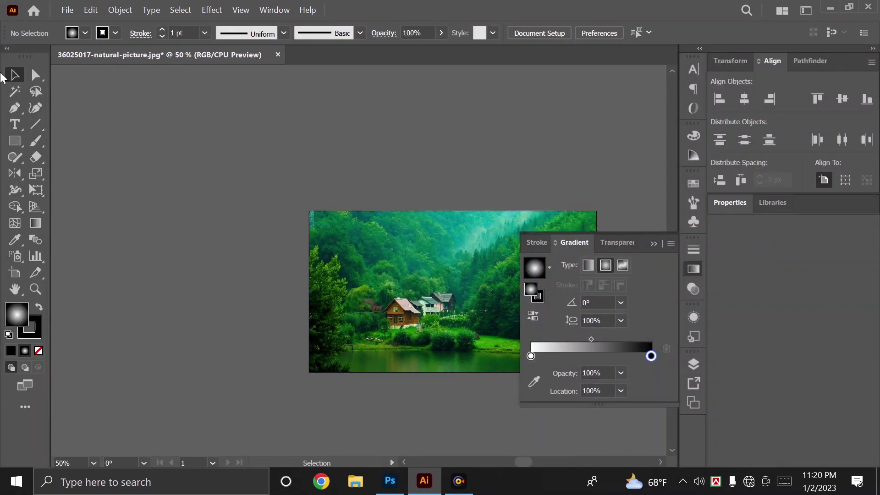
click(653, 242)
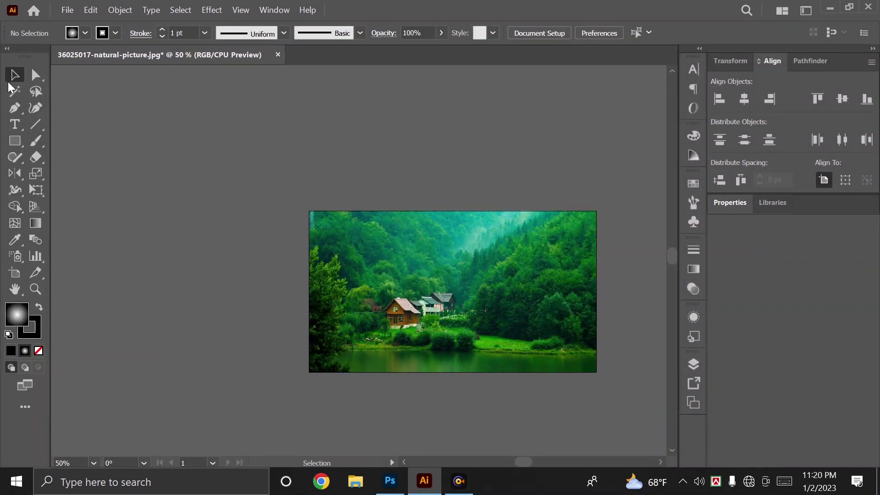
Step: Draw a circle with the Ellipse tool, overlapping the upper edge of the landscape picture
drag(14, 140, 109, 184)
click(90, 187)
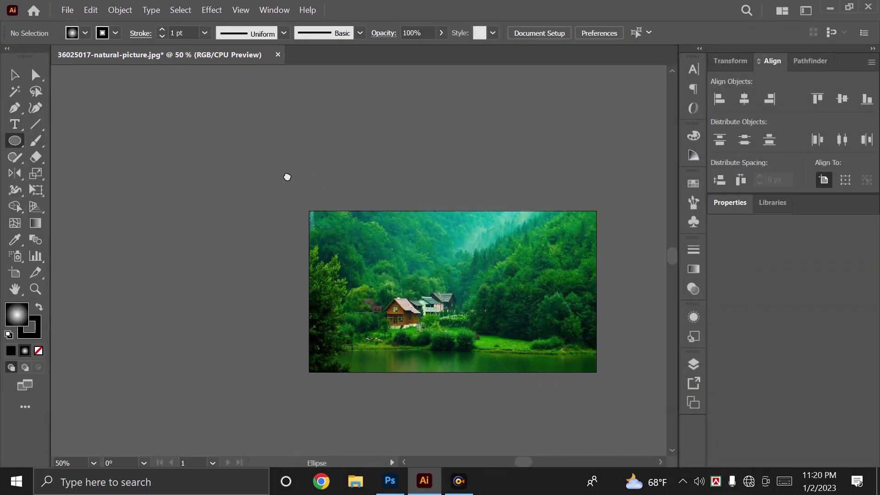
drag(250, 184, 328, 149)
drag(330, 151, 524, 219)
key(v)
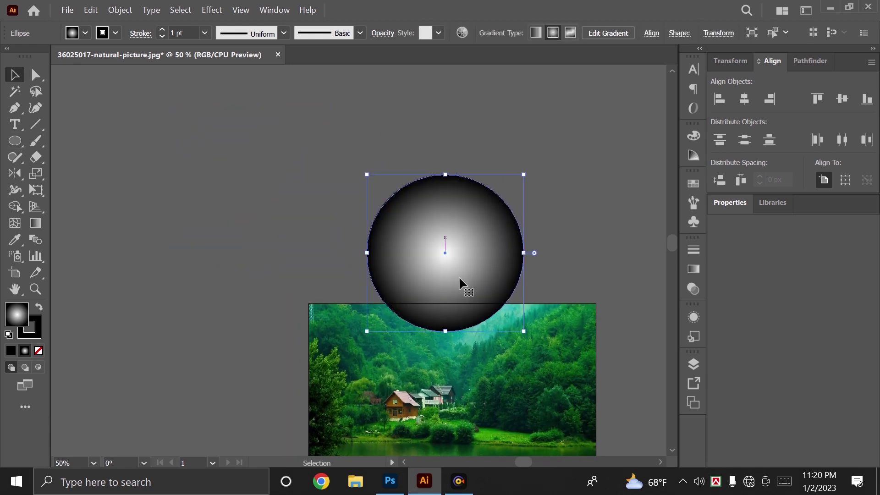
Step: Move the circle over the houses in the landscape picture and scale it down to fit within the picture's height
drag(459, 282, 456, 202)
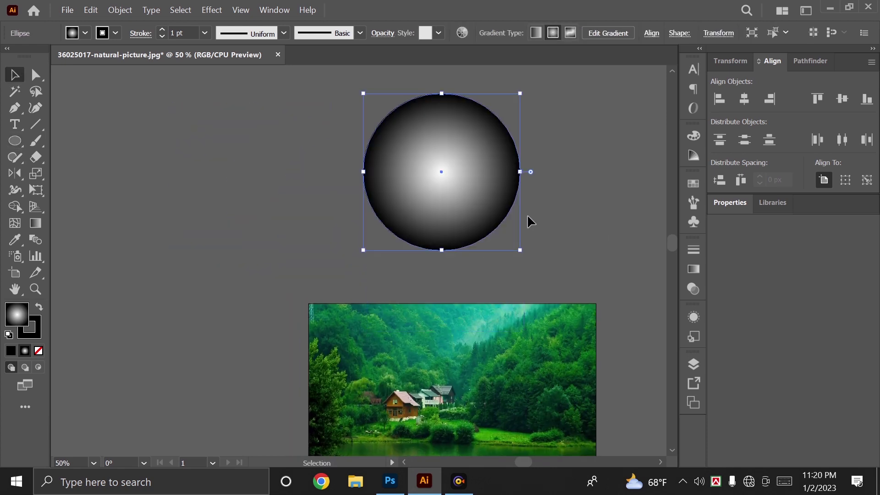
drag(390, 179, 358, 179)
drag(337, 194, 390, 304)
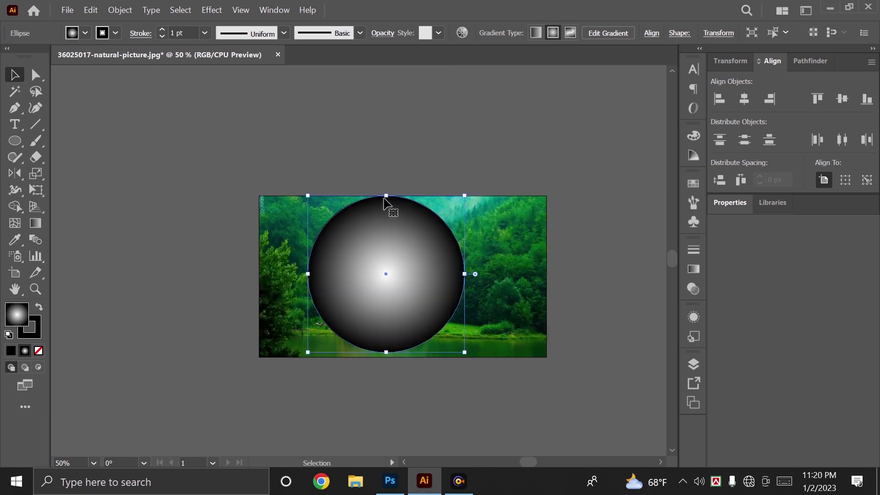
drag(385, 201, 390, 214)
key(ctrl+z)
drag(396, 276, 399, 231)
drag(399, 245, 401, 246)
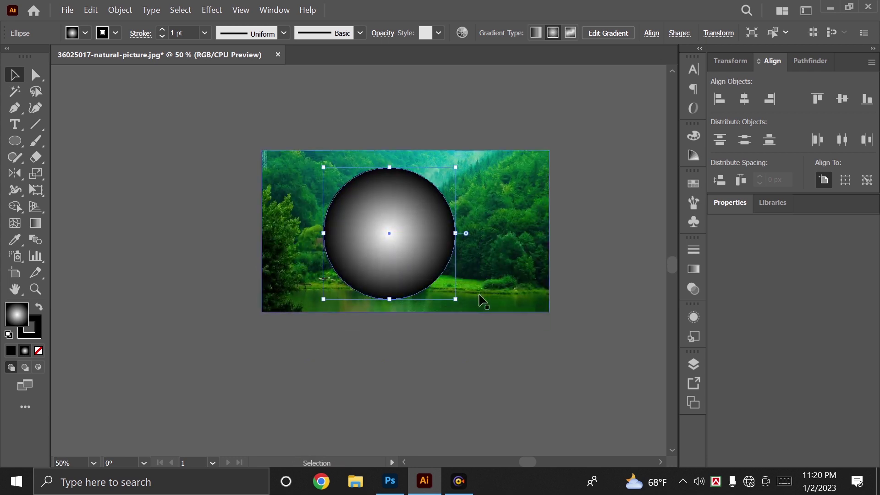
Step: Duplicate the landscape picture directly below the original, leaving a small gap between the two
scroll(521, 296, down, 3)
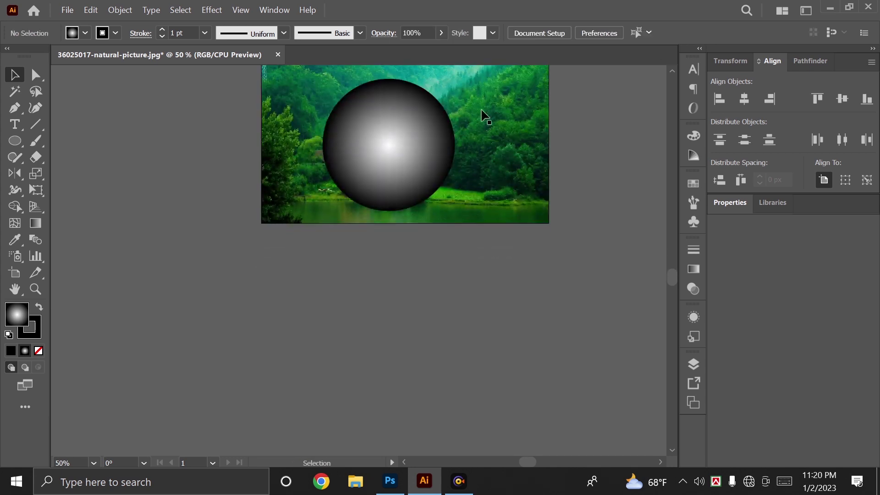
drag(507, 139, 510, 332)
scroll(470, 318, up, 3)
click(609, 228)
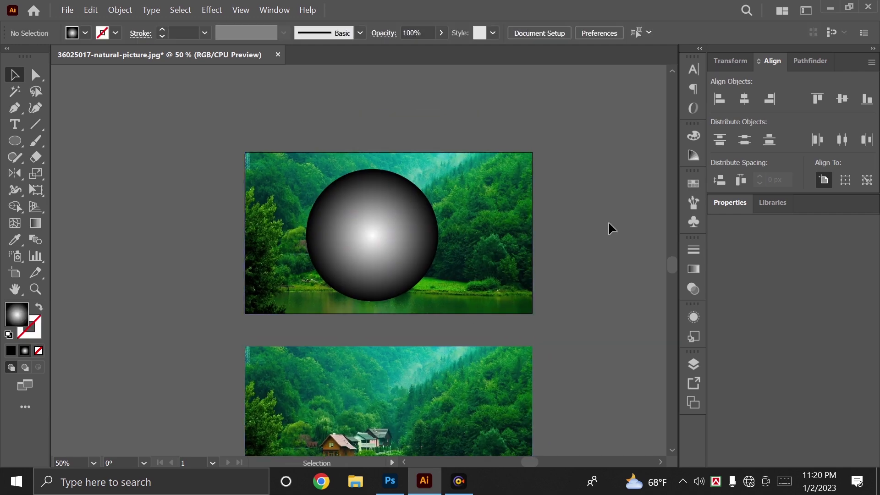
scroll(569, 206, down, 2)
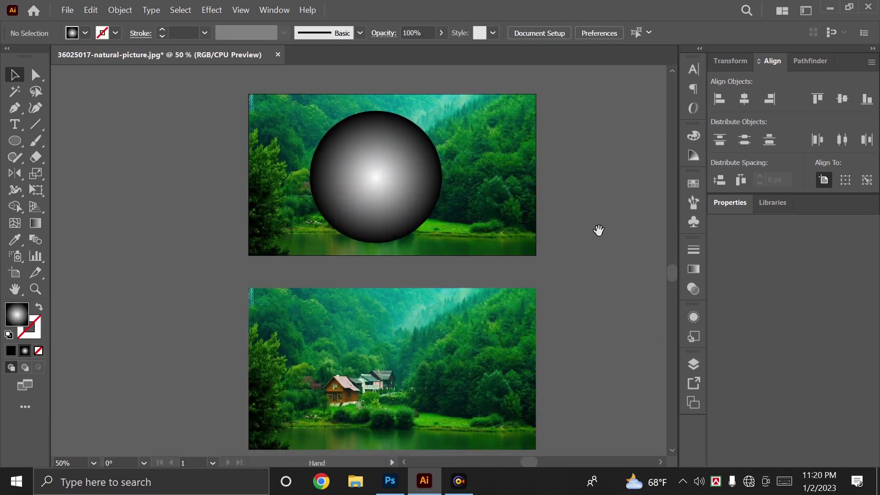
scroll(587, 251, down, 1)
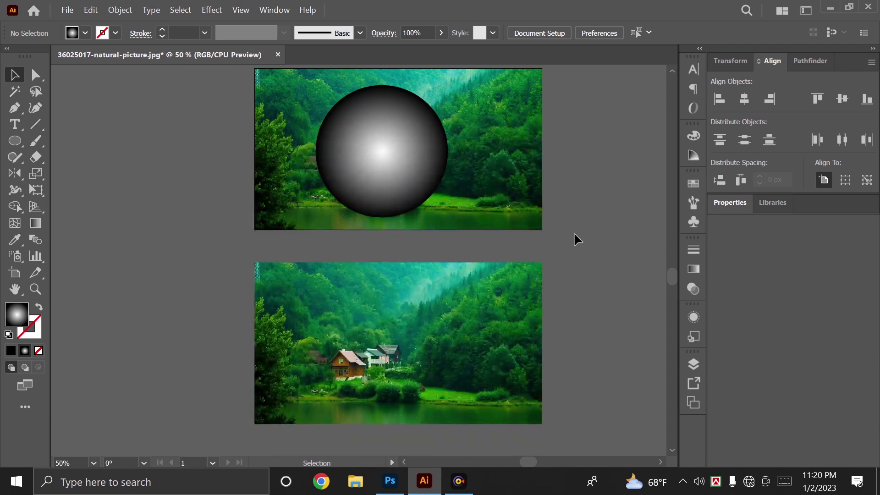
scroll(536, 248, up, 2)
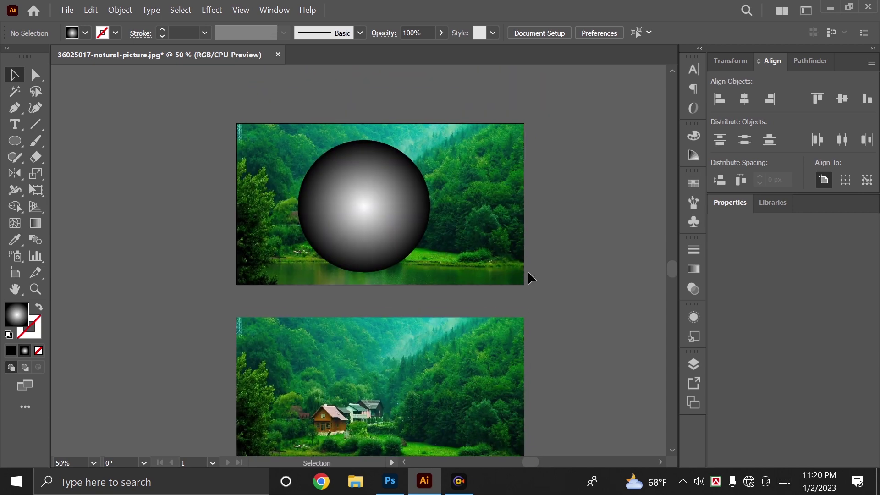
Step: Set both the fill and the stroke of the circle over the houses to none
click(373, 202)
click(530, 202)
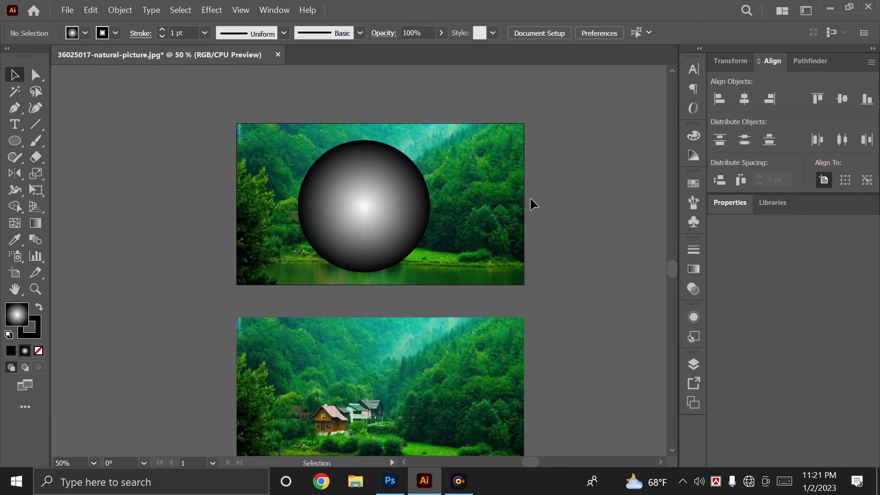
click(379, 221)
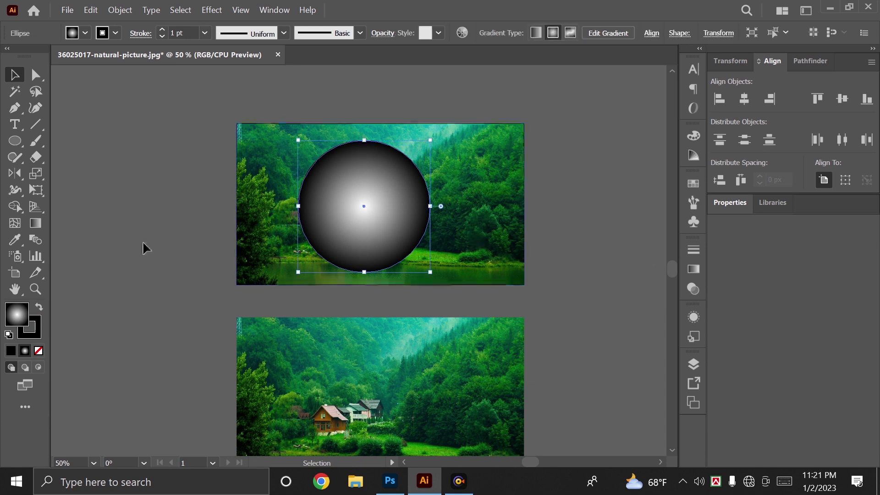
click(39, 350)
click(41, 329)
click(39, 350)
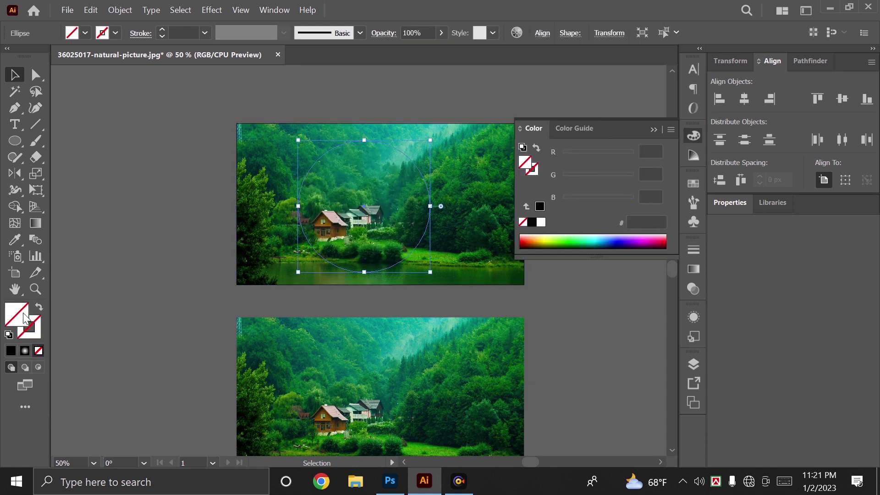
click(653, 130)
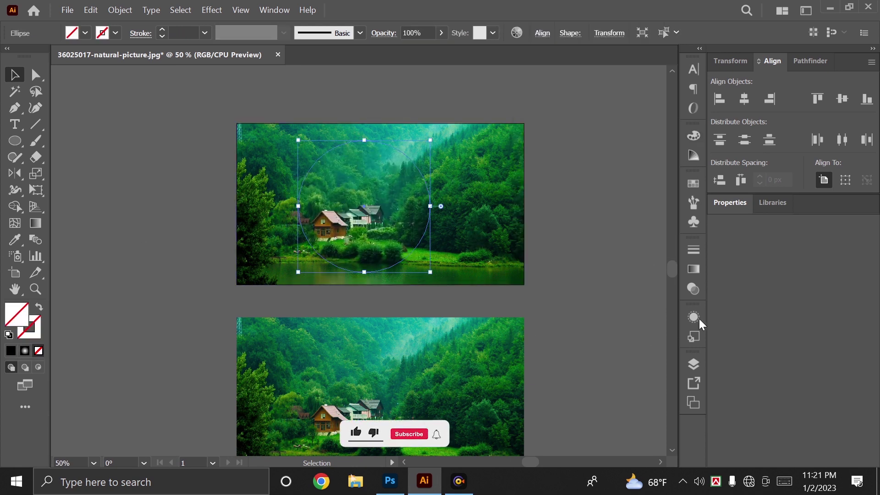
Step: Fill the circle with the white-to-black radial gradient and deselect it
click(693, 269)
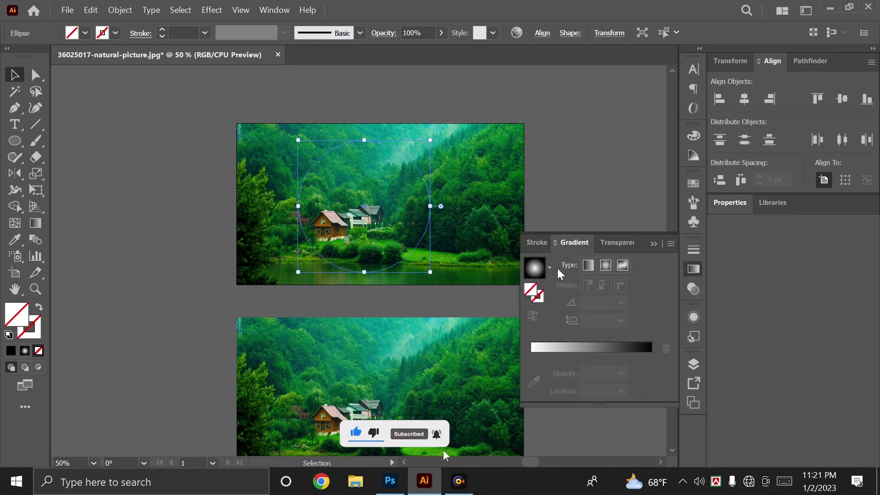
click(535, 274)
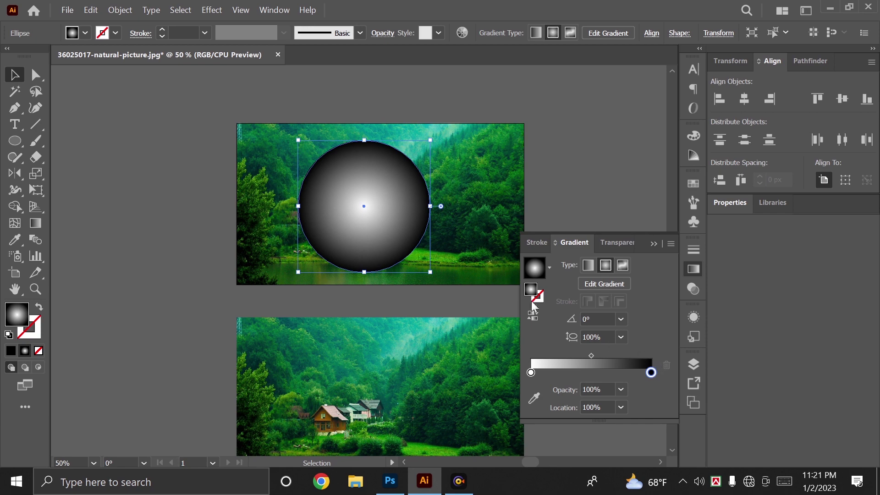
drag(540, 196, 511, 171)
click(521, 173)
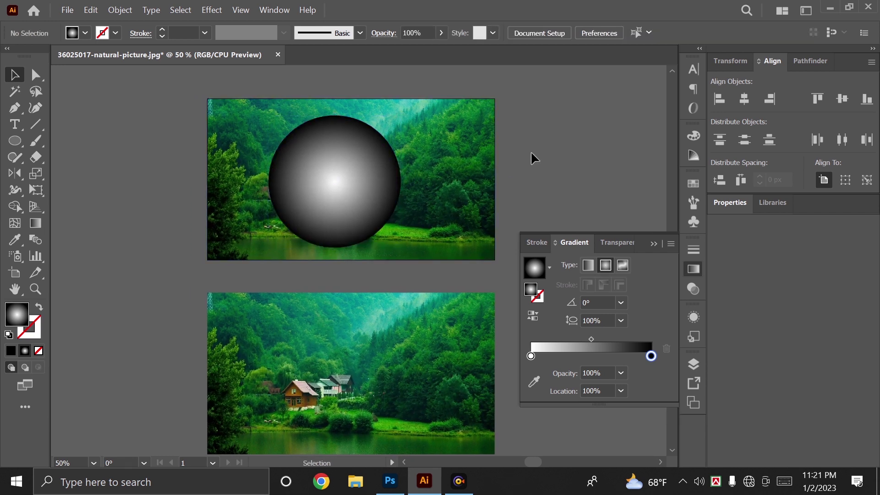
click(654, 243)
scroll(471, 190, left, 1)
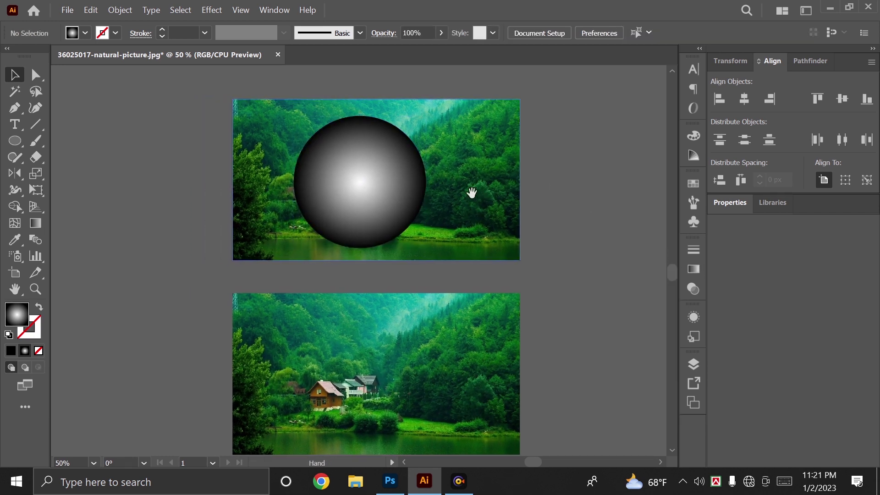
Step: Make an opacity mask from the gradient circle and the landscape picture beneath it
click(397, 185)
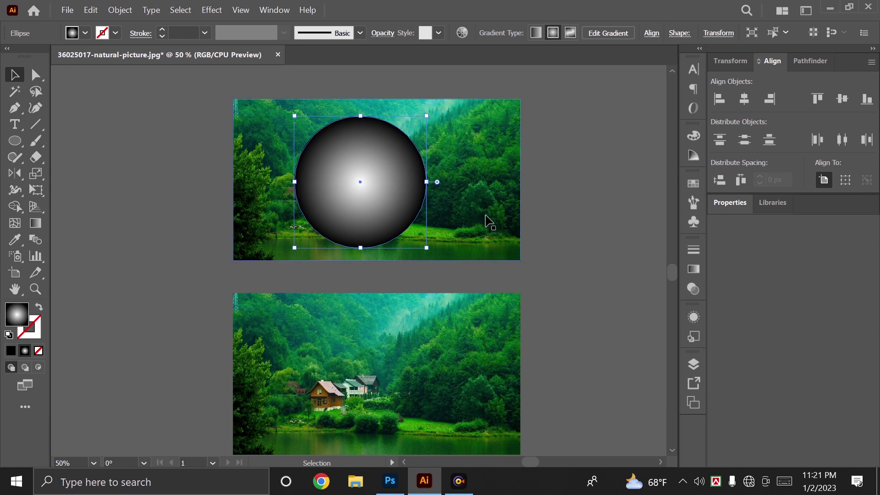
shift+click(486, 191)
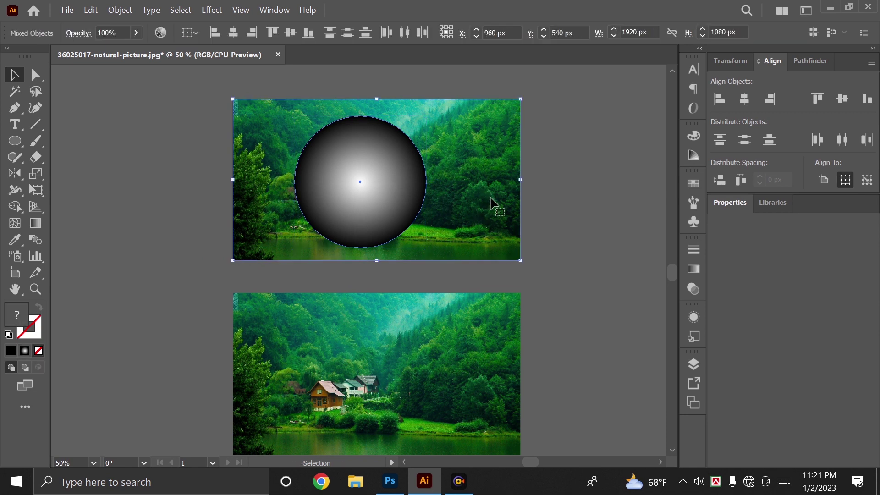
click(694, 290)
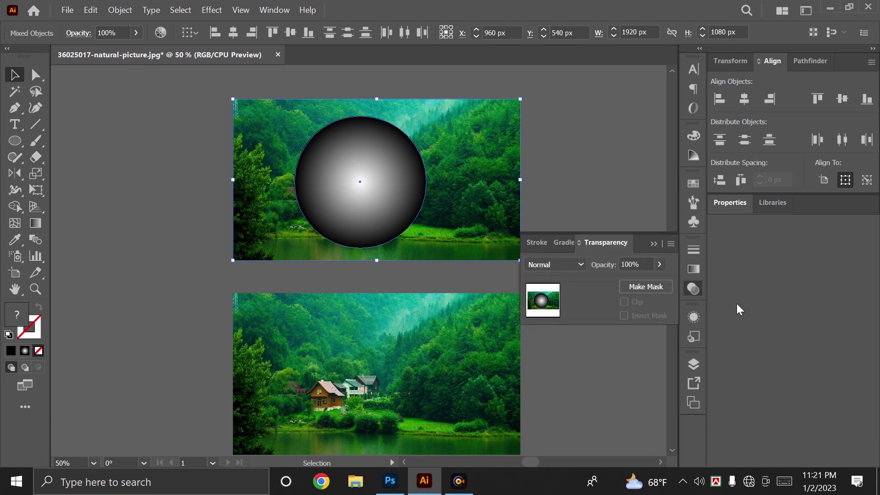
click(671, 244)
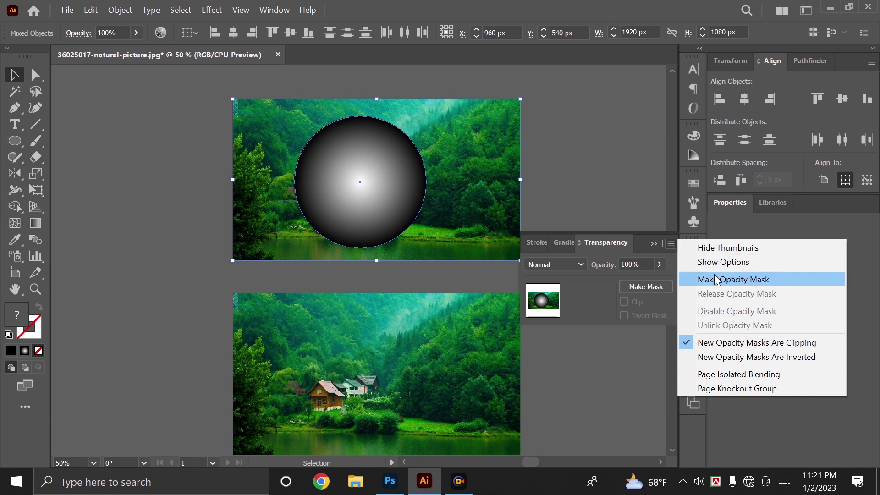
click(773, 284)
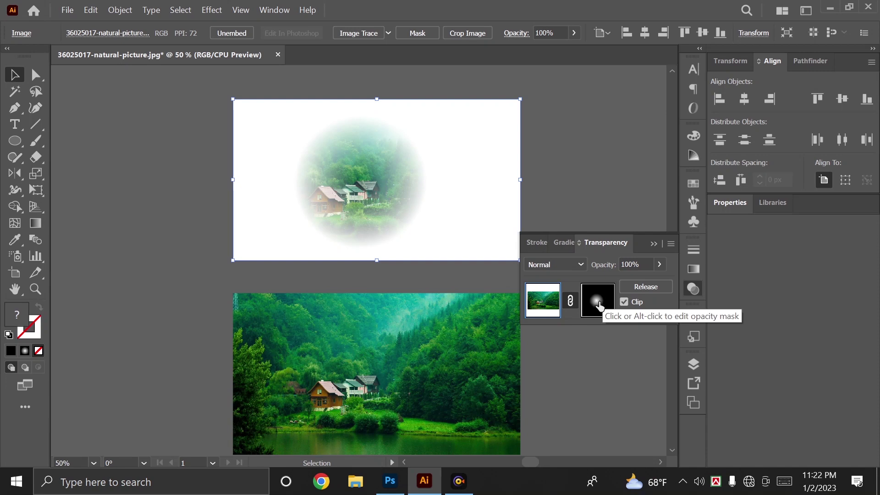
Step: Edit the opacity mask's gradient, moving the white stop to about 43.5% and adding a black stop at about 93.3%
click(598, 303)
click(564, 243)
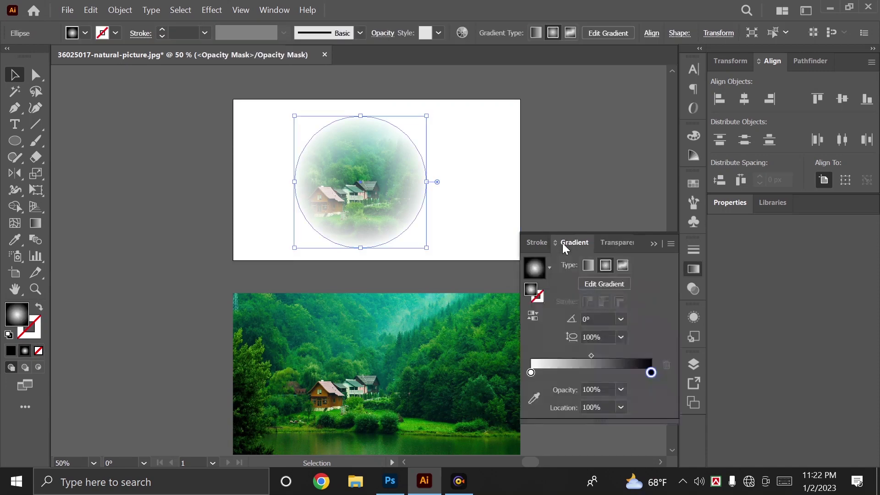
drag(531, 373, 584, 361)
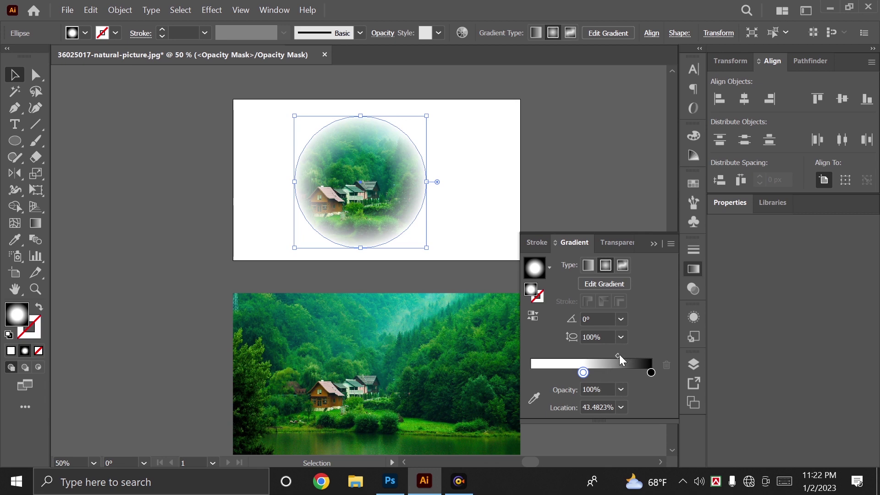
click(645, 372)
drag(652, 372, 647, 375)
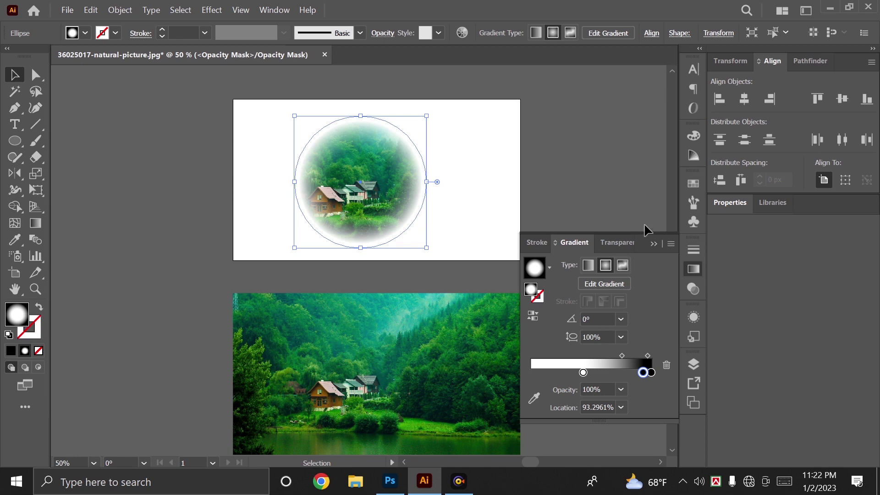
click(617, 243)
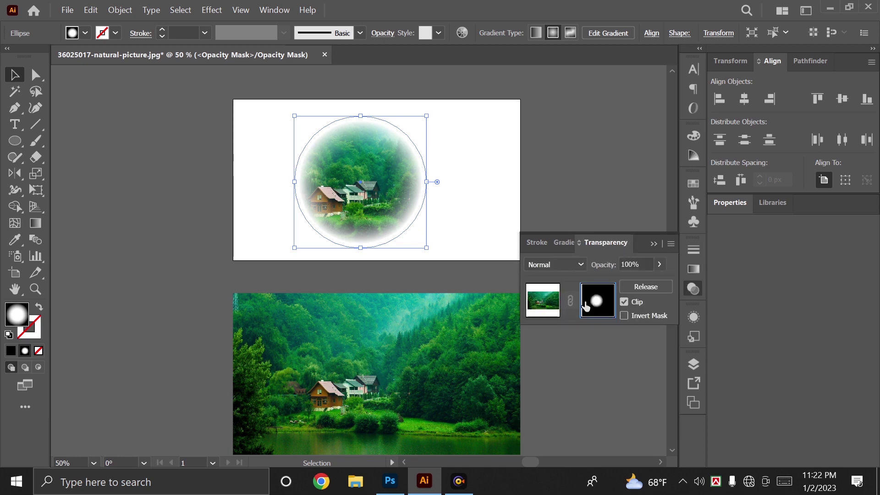
click(431, 335)
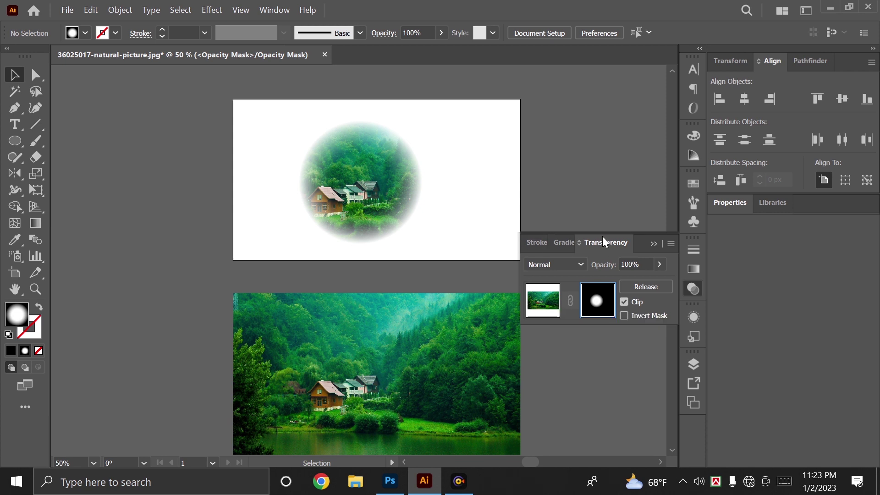
click(550, 304)
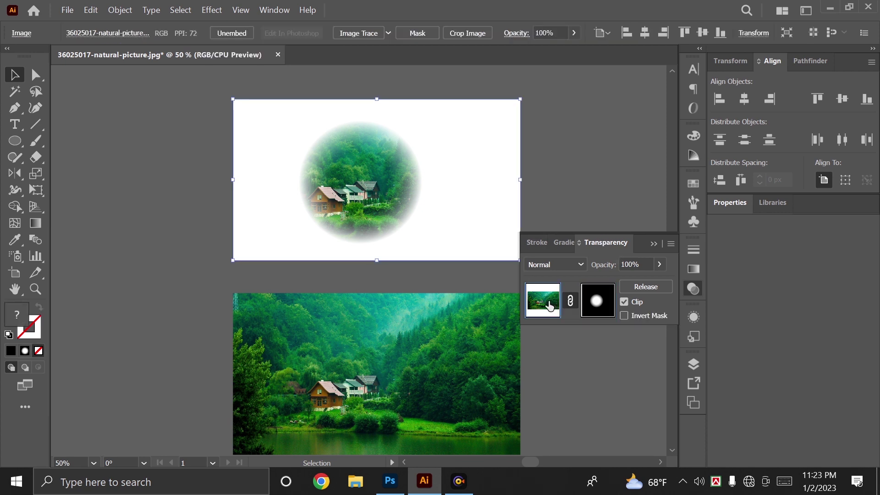
click(302, 340)
drag(353, 344, 367, 259)
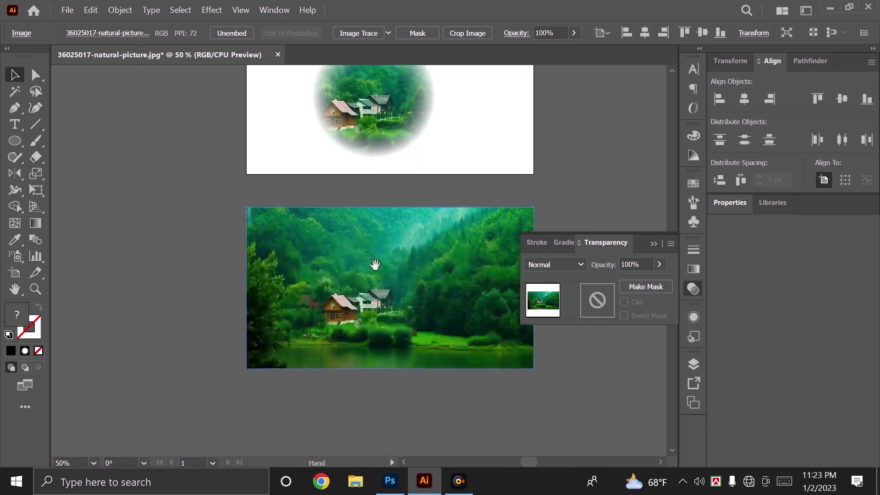
drag(412, 285, 352, 290)
key(ctrl+z)
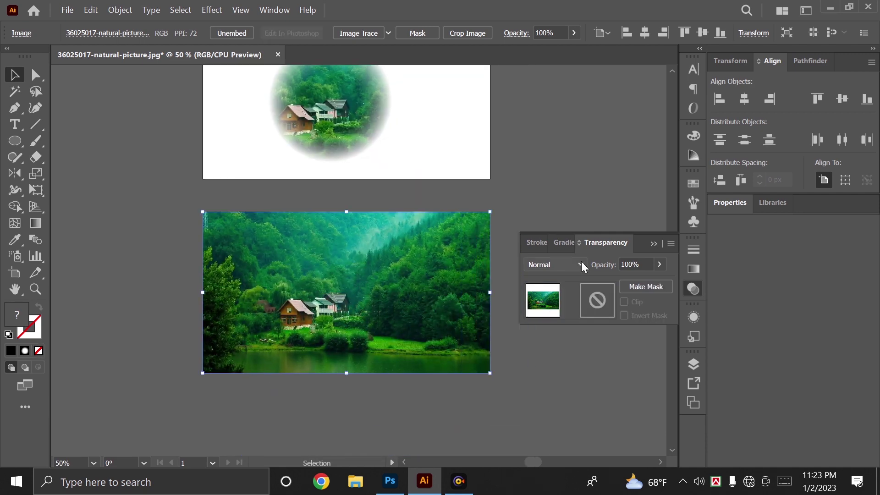
click(564, 243)
key(ctrl+z)
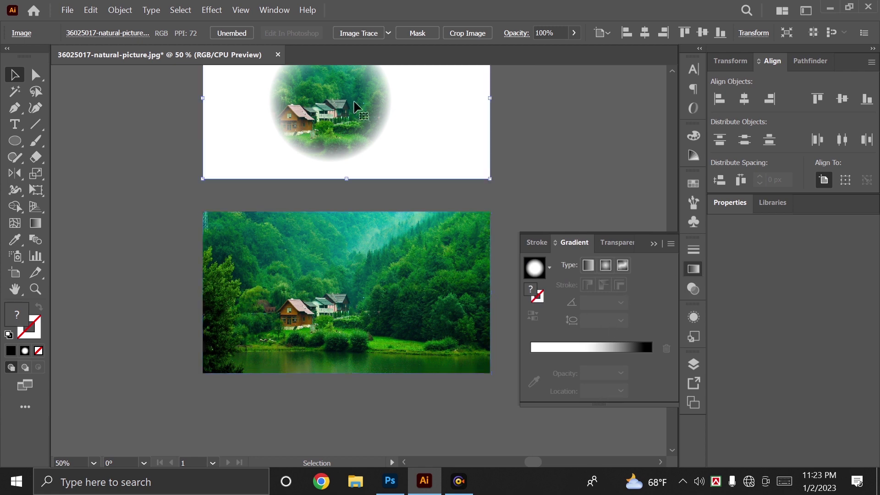
Step: Edit the faded picture's opacity mask and shift its gradient circle slightly over the houses
click(617, 241)
click(596, 303)
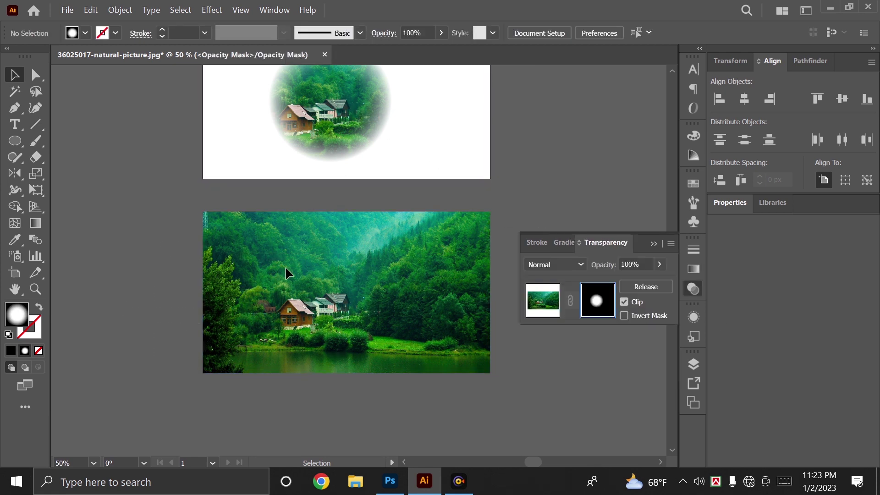
scroll(285, 265, up, 5)
click(315, 218)
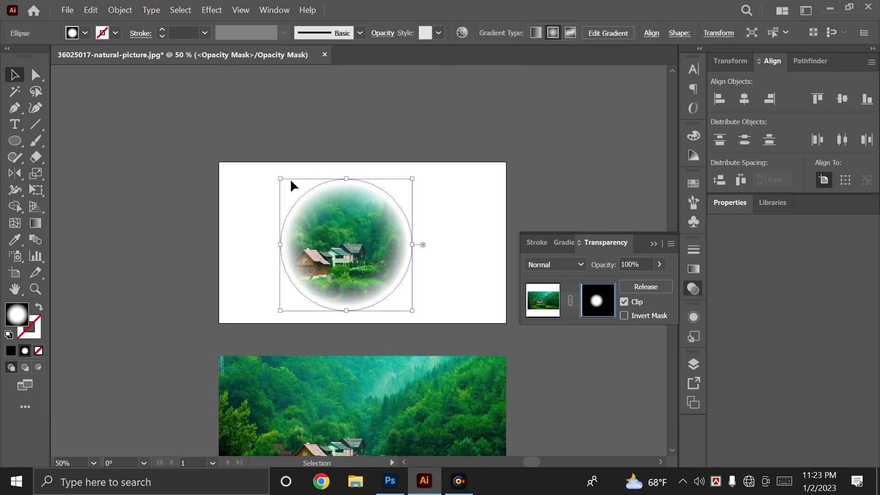
drag(405, 222, 348, 245)
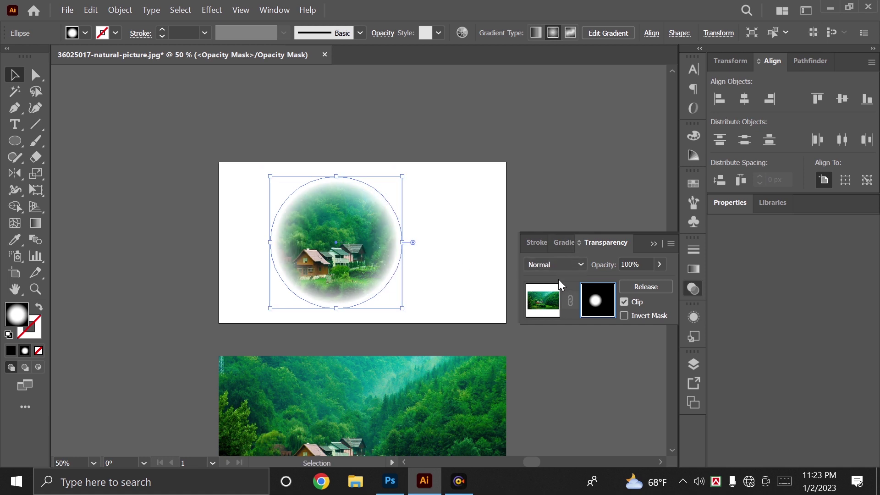
Step: Leave mask editing and move the faded picture together with its mask up and left, partly off the artboard
click(549, 300)
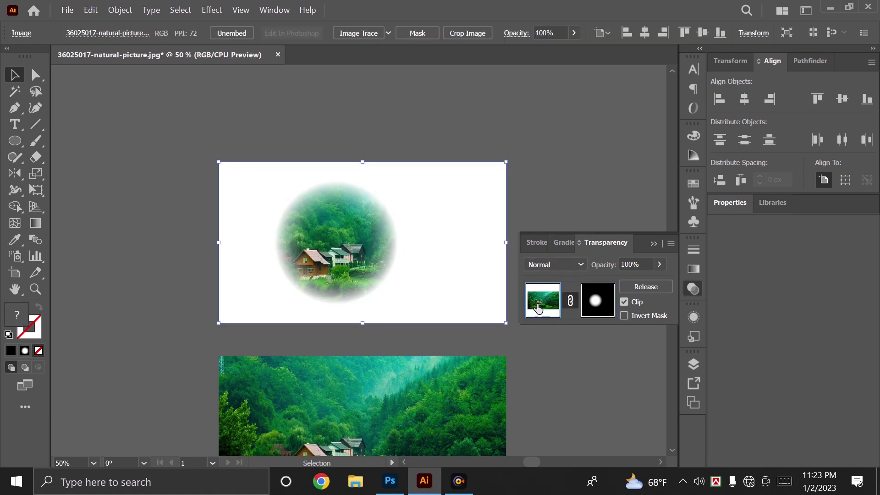
drag(310, 258, 357, 257)
scroll(376, 254, down, 2)
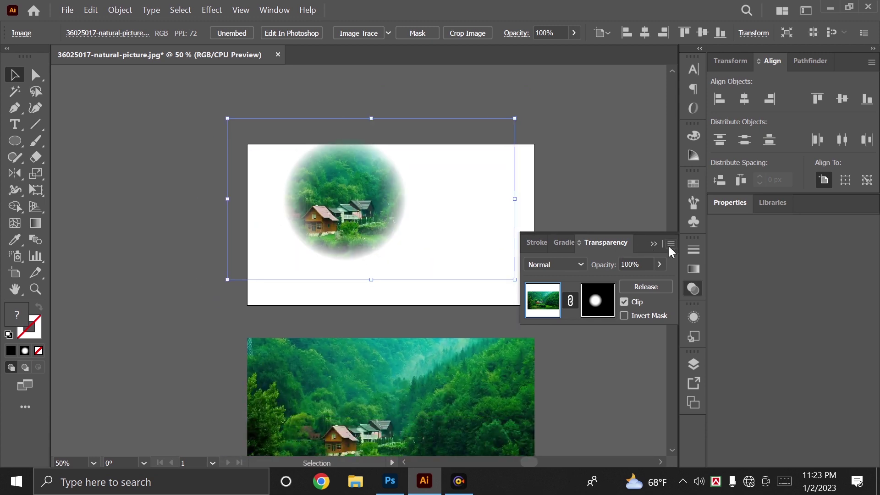
Step: Delete the circularly faded picture from the artboard
click(654, 243)
scroll(583, 294, down, 1)
click(578, 292)
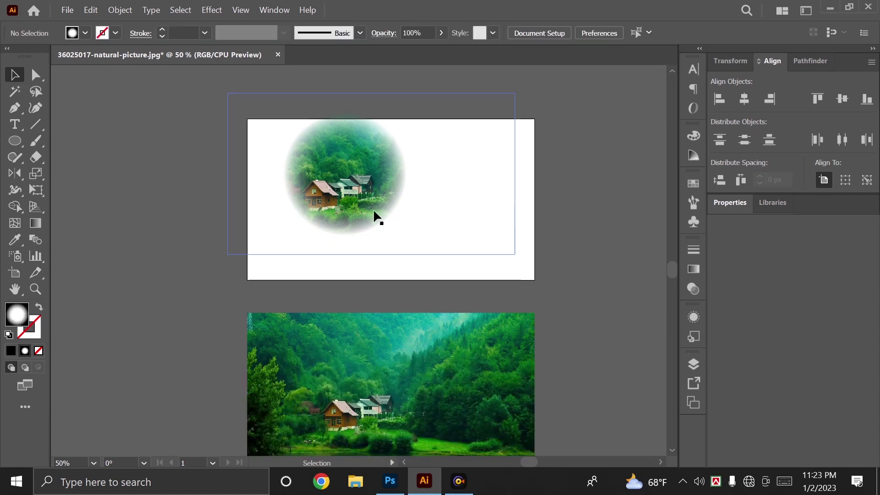
click(375, 216)
key(Delete)
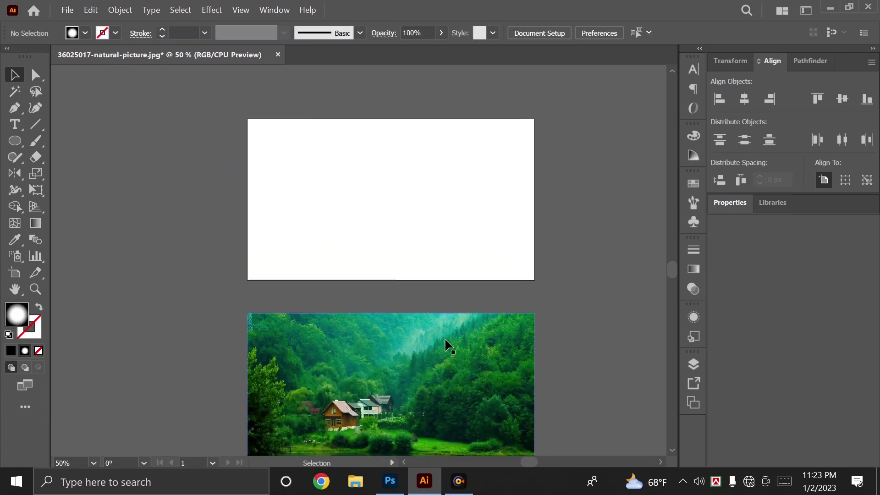
Step: Draw a rectangle of about 1920 x 1080 px exactly covering the landscape picture below the artboard
scroll(449, 346, down, 3)
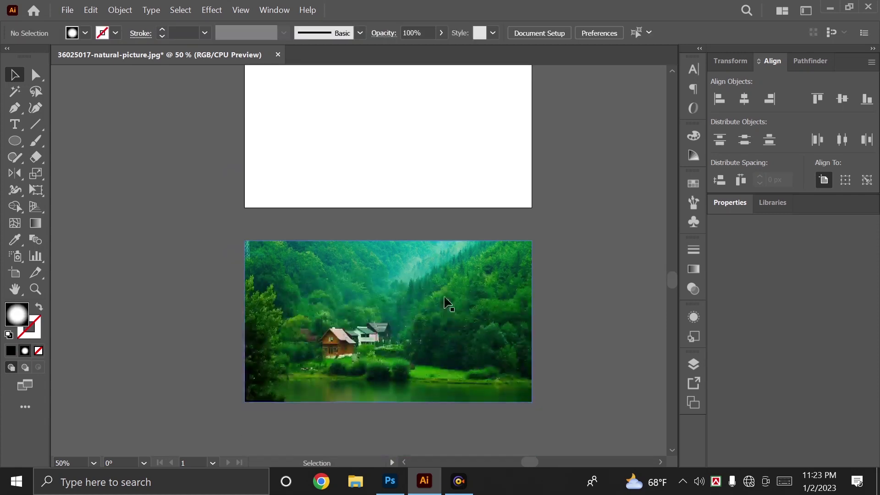
click(375, 288)
click(211, 199)
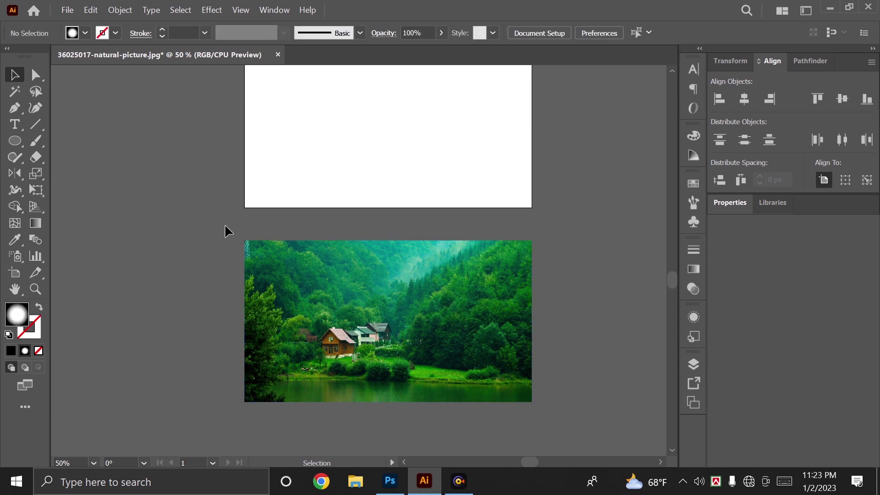
click(15, 142)
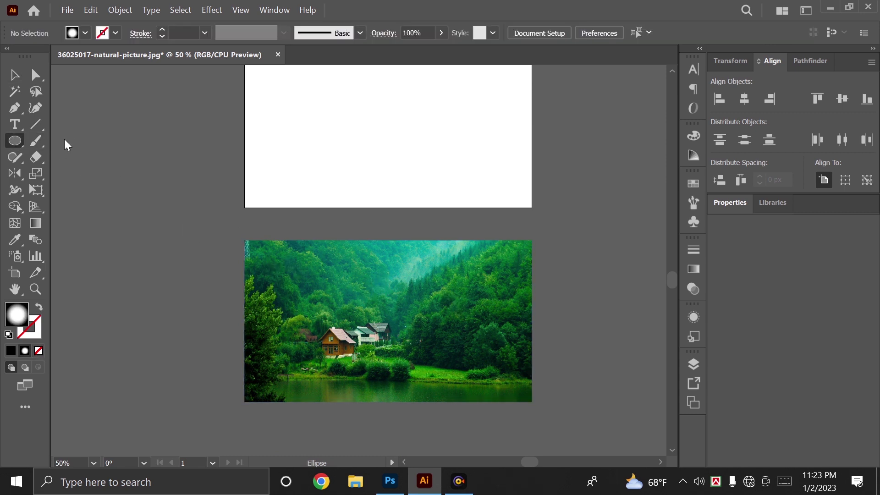
drag(15, 141, 78, 141)
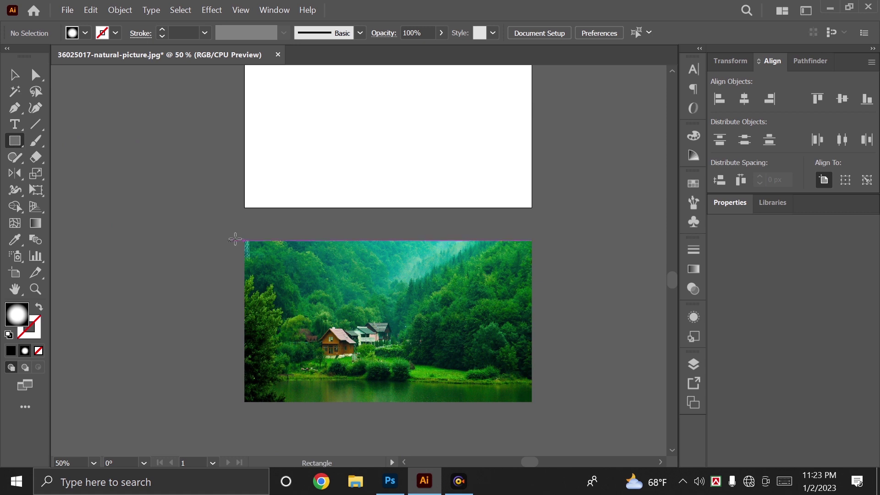
drag(245, 240, 533, 403)
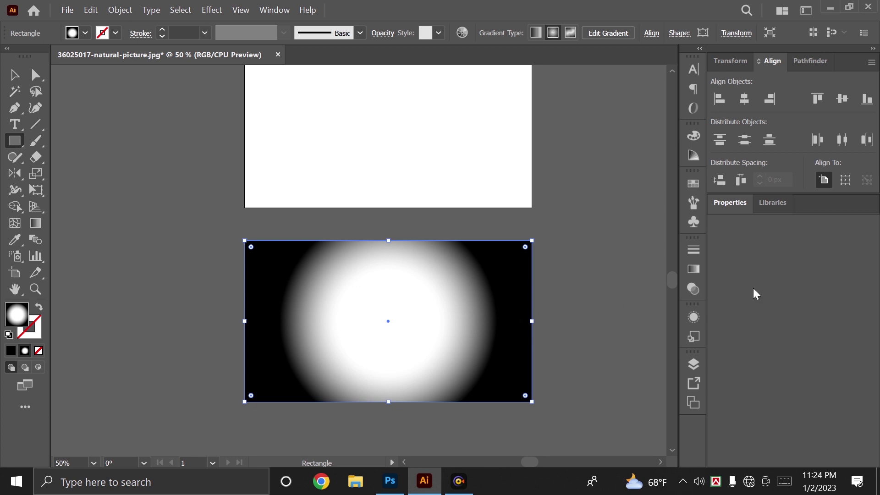
Step: Change the rectangle's gradient to linear, remove the black stop at about 93.3%, and move the white stop to 0%
click(693, 269)
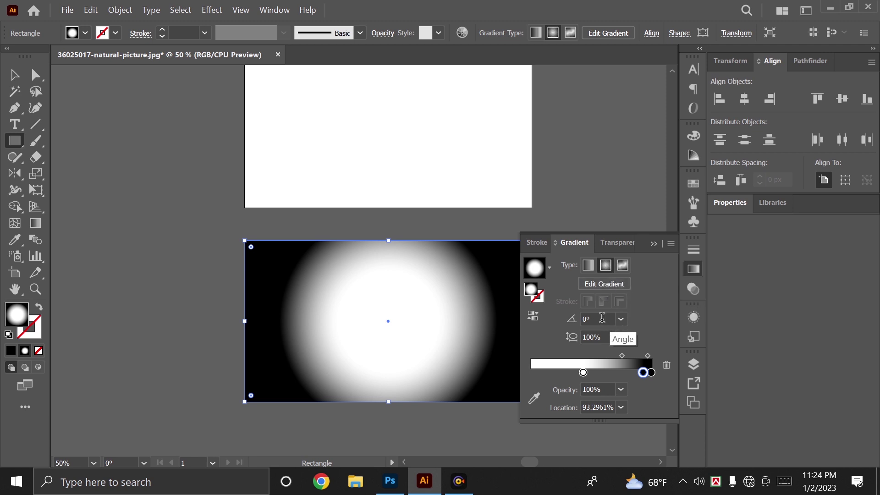
click(587, 265)
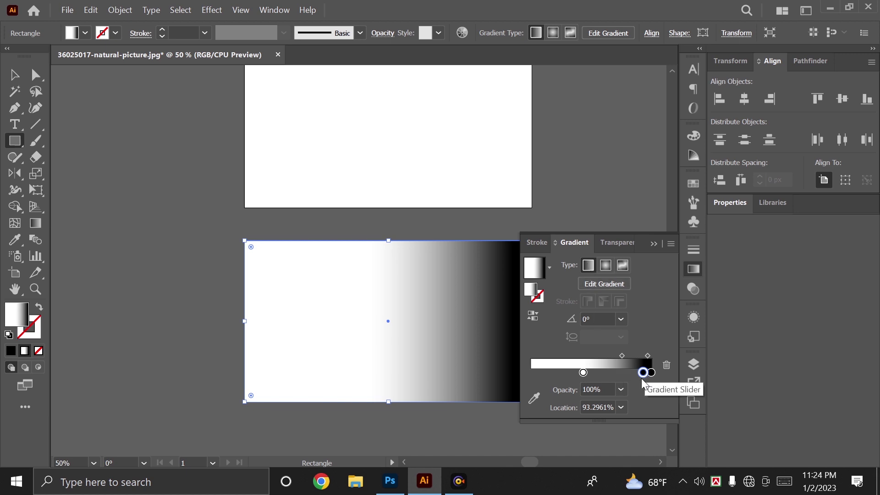
drag(643, 372, 643, 406)
drag(581, 373, 500, 363)
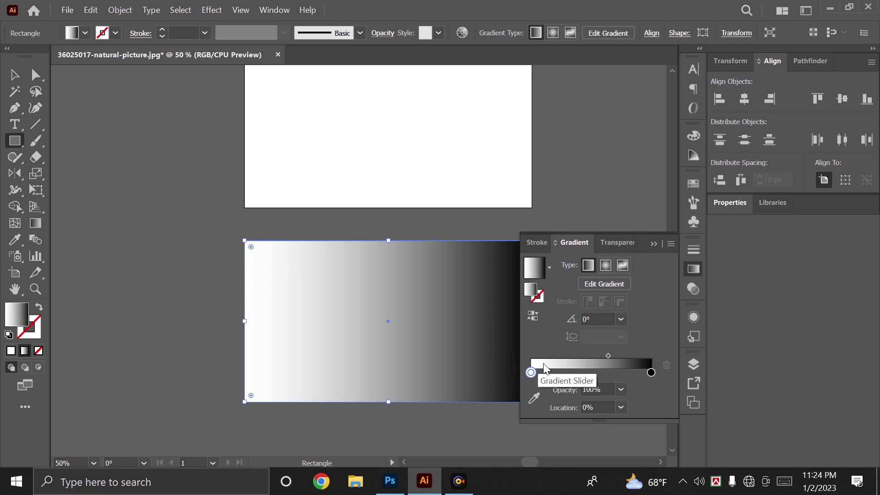
Step: Make an opacity mask from the linear-gradient rectangle and the landscape picture beneath it
key(space)
drag(416, 278, 297, 215)
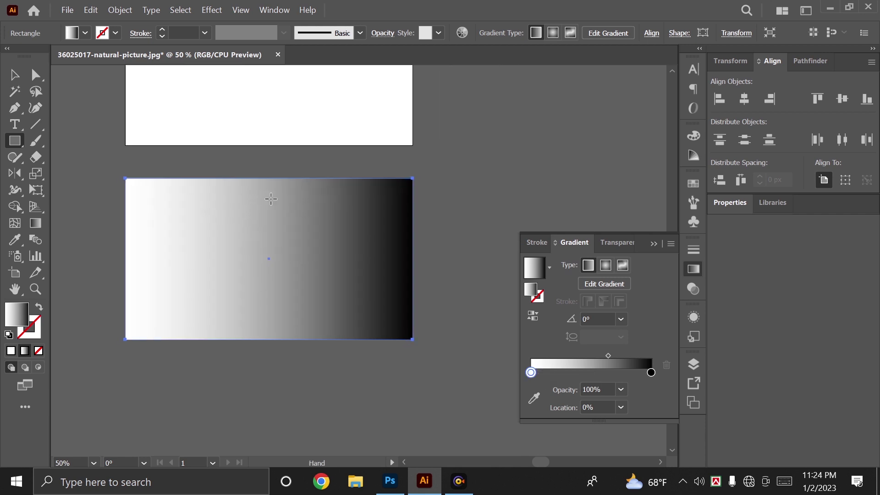
click(444, 210)
click(315, 252)
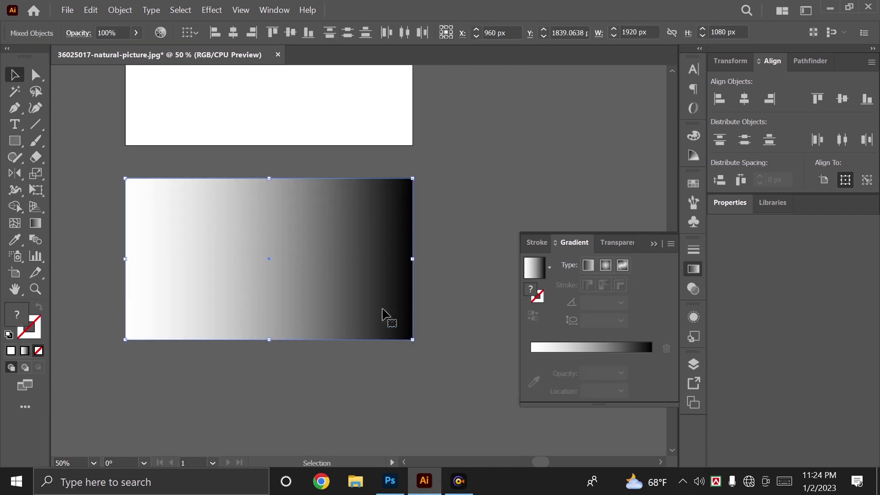
key(space)
drag(388, 287, 416, 289)
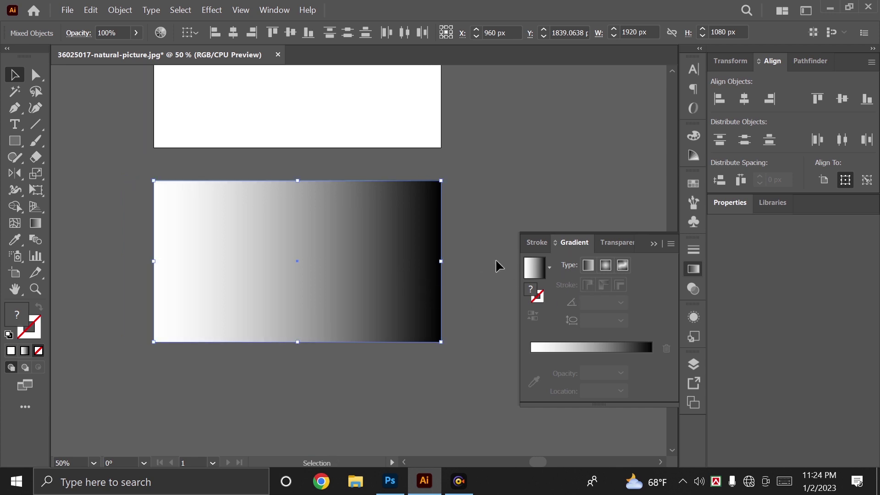
drag(475, 241, 372, 282)
click(480, 259)
click(375, 265)
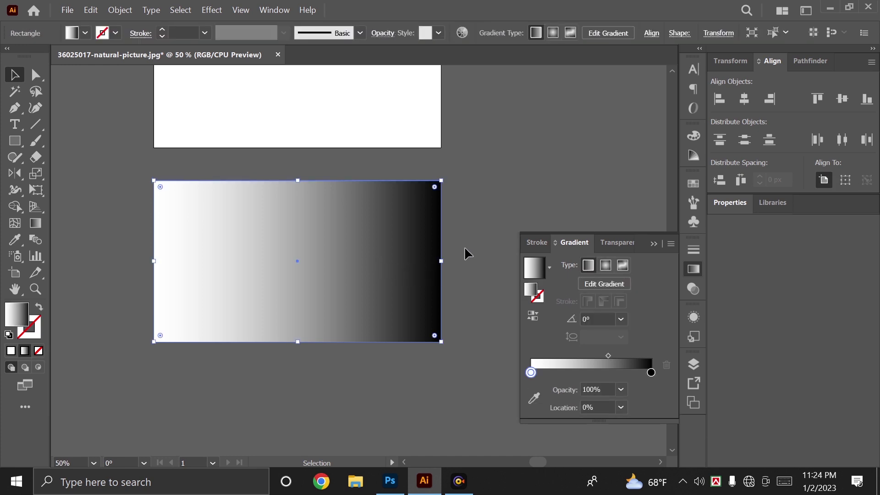
drag(464, 248, 372, 291)
click(614, 247)
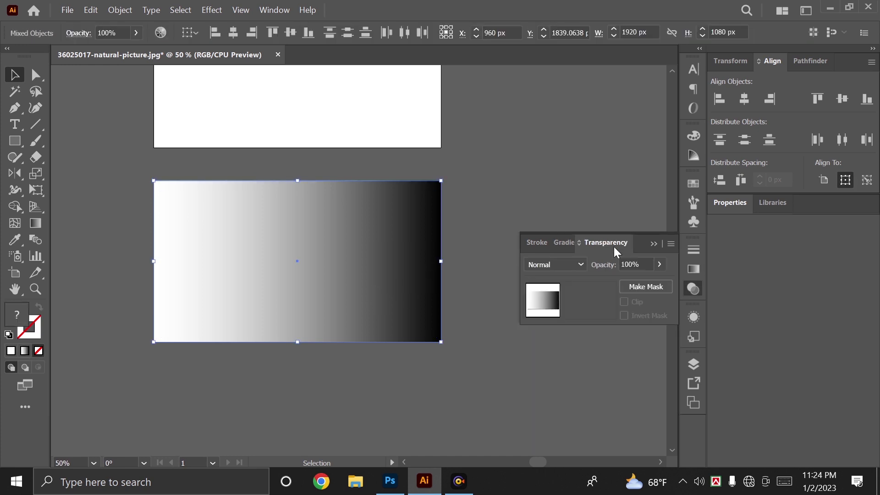
click(670, 244)
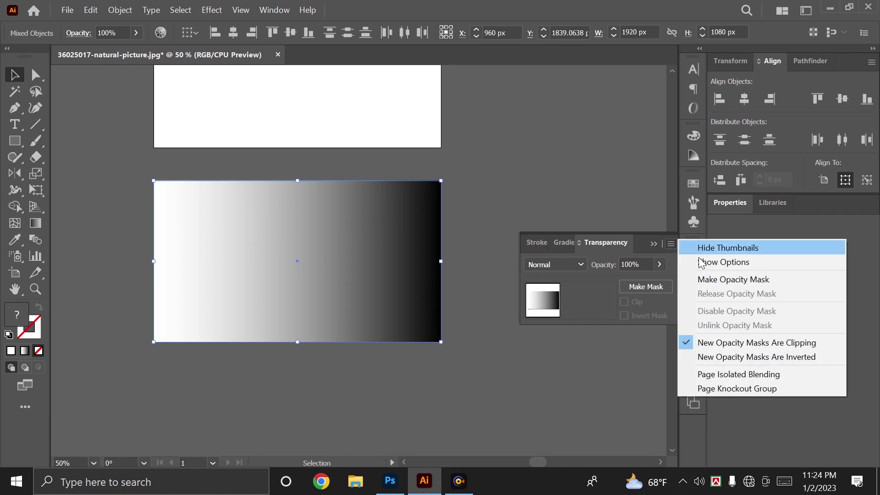
click(828, 281)
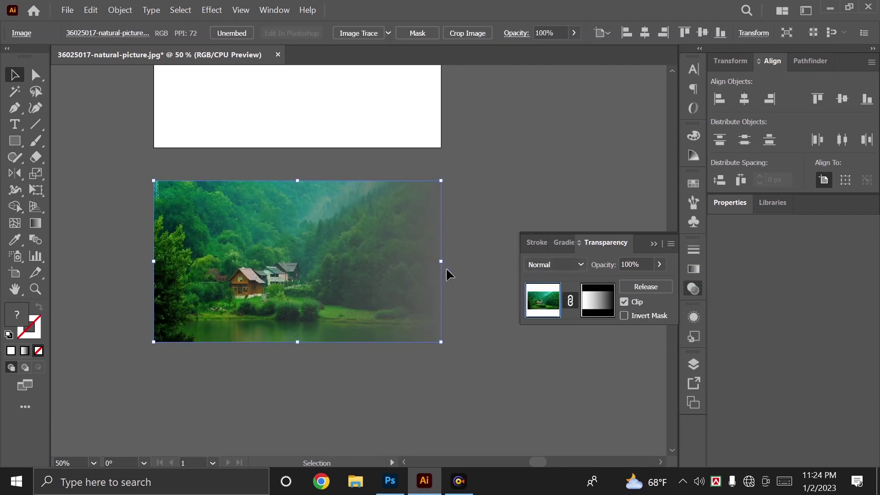
Step: Edit the opacity mask's linear gradient, moving the black stop inward, the white stop to about 21.2% and the midpoint to about 66.9%
click(593, 306)
click(571, 241)
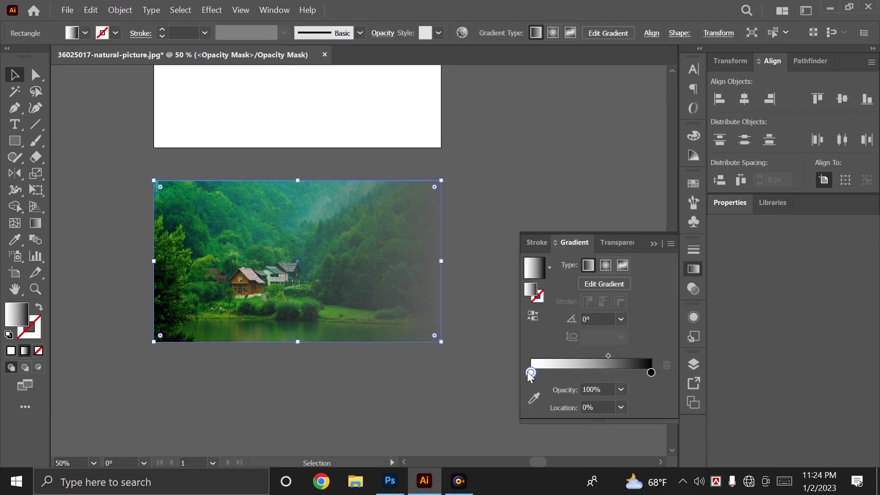
drag(650, 372, 634, 372)
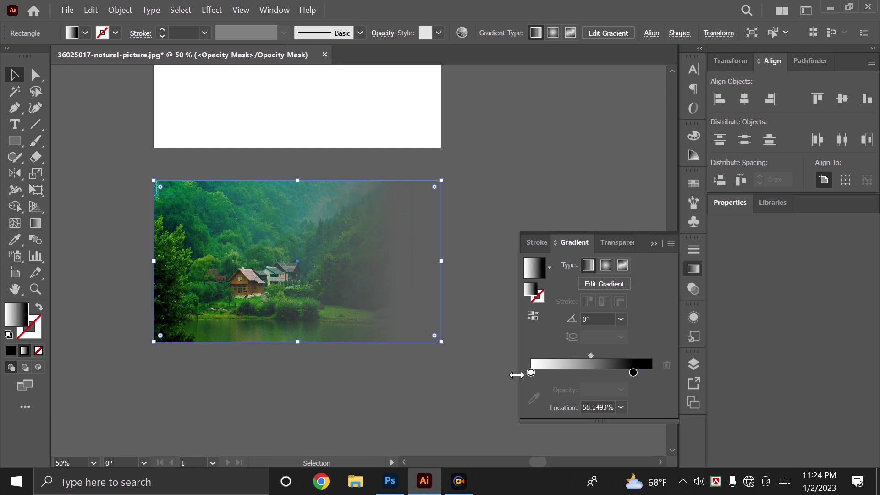
drag(531, 372, 556, 372)
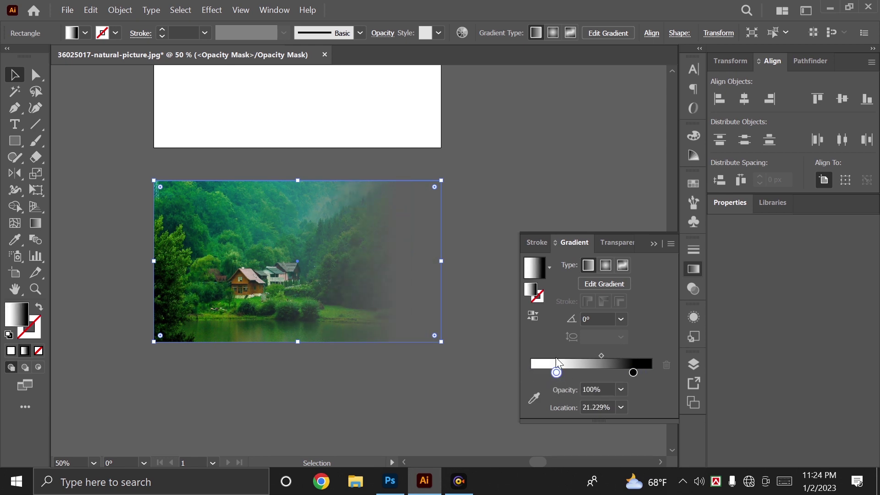
drag(602, 355, 609, 352)
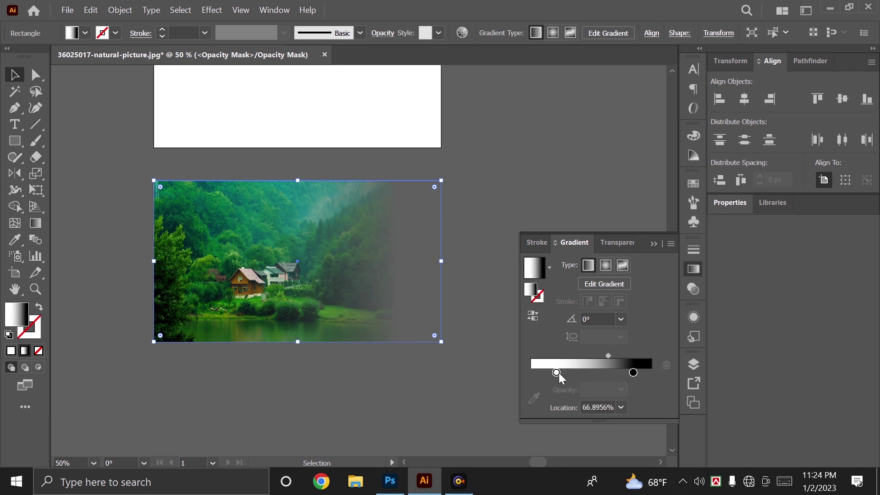
Step: Spread the mask gradient's white stop to 0% and black stop to 100%, shift its midpoint slightly, and leave mask editing
drag(557, 373, 522, 374)
drag(633, 372, 697, 371)
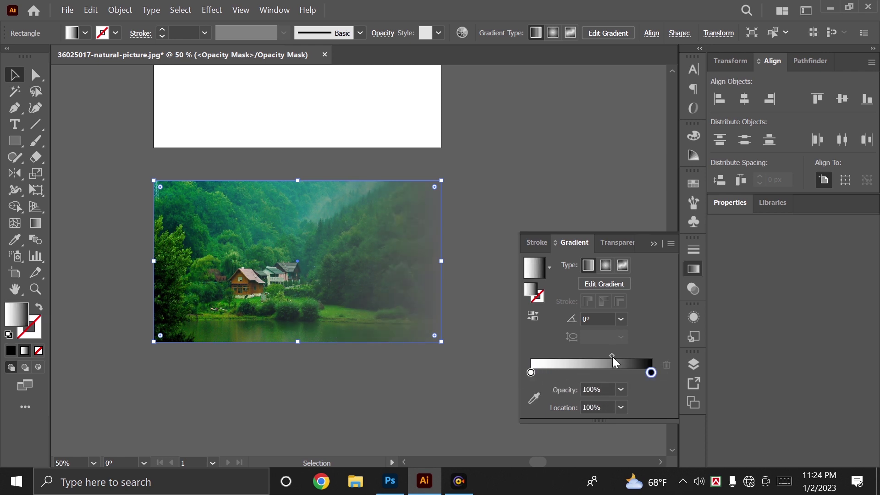
drag(613, 356, 601, 356)
click(606, 243)
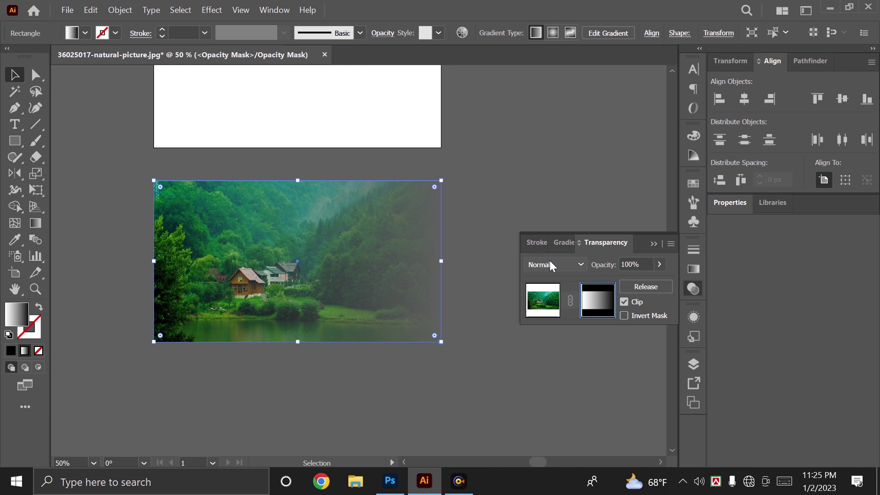
click(543, 306)
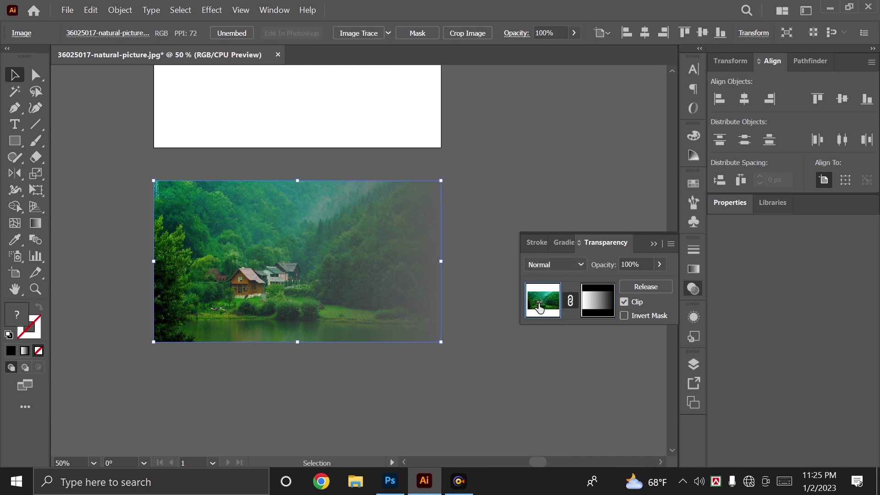